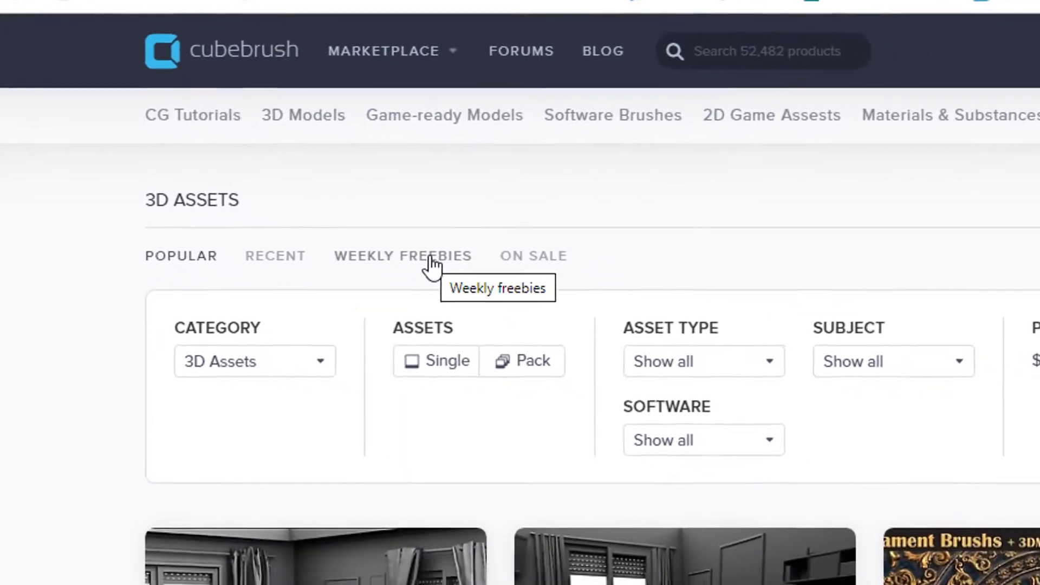
- Open the DISCOVERY (Pay what you want / 2017) astronaut product from Weekly Freebies and view its details
click(432, 259)
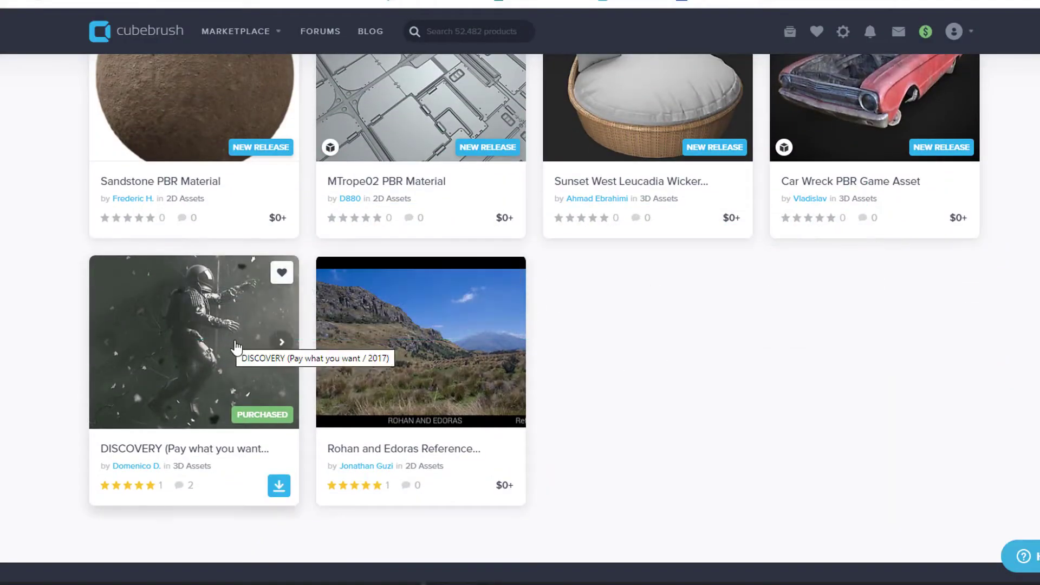
click(232, 349)
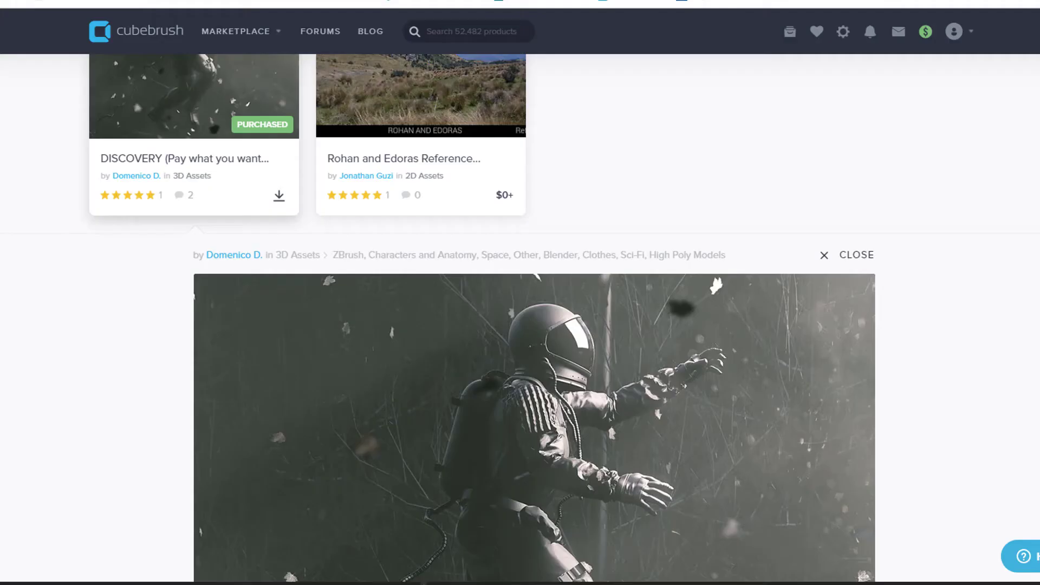
scroll(520, 320, down, 10)
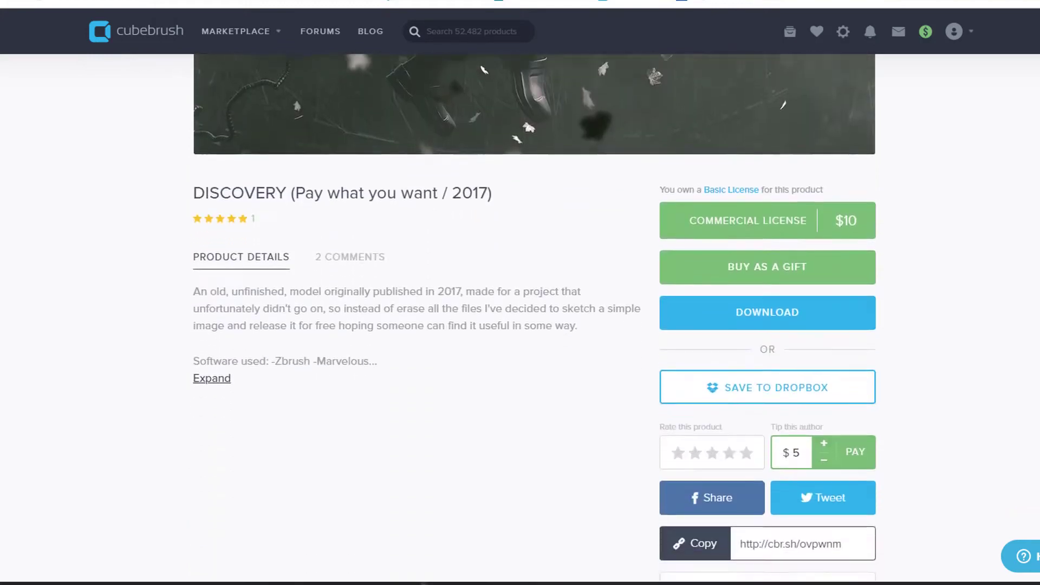
- Scroll further down the DISCOVERY product page to its Download option
scroll(650, 400, down, 1)
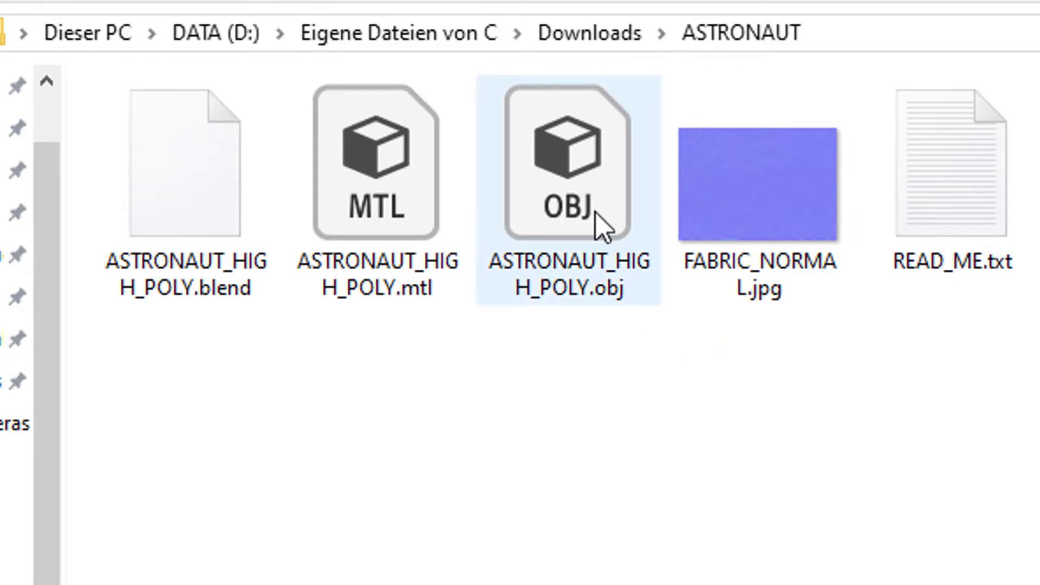
- Check the size of ASTRONAUT_HIGH_POLY.obj and select it among the downloaded files
mouse_move(589, 217)
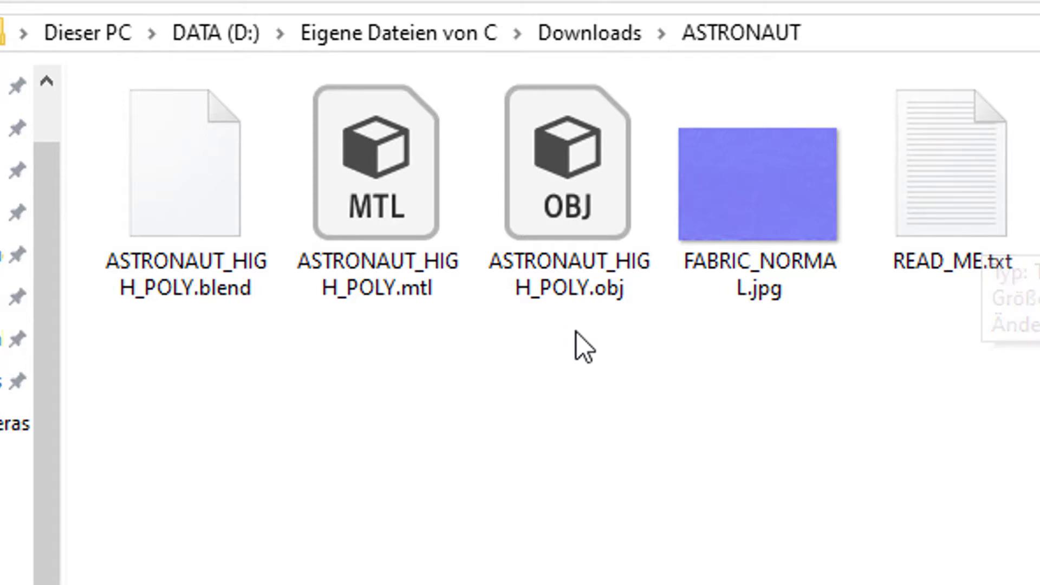
click(571, 229)
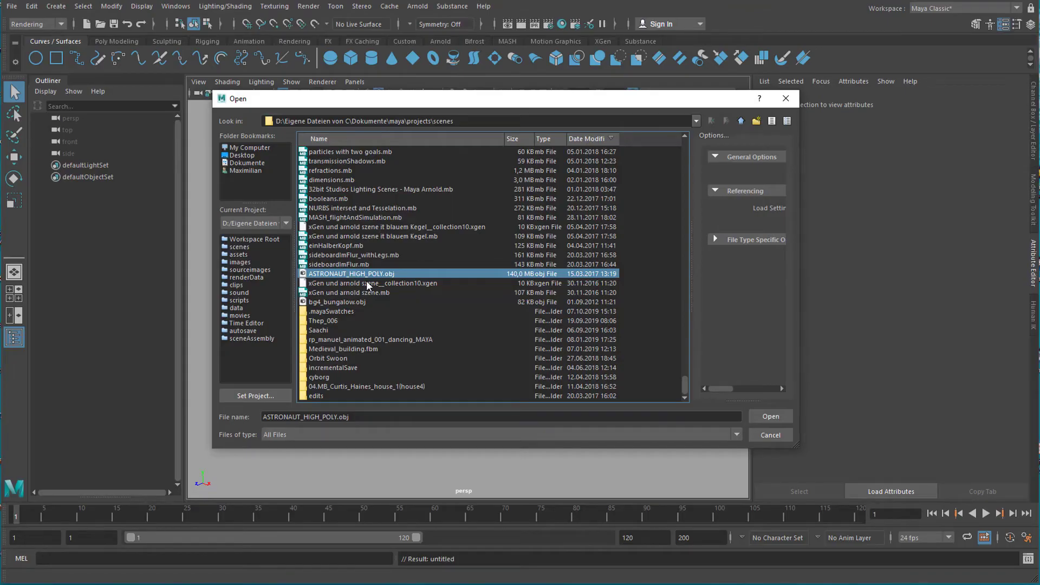
- Open ASTRONAUT_HIGH_POLY.obj in Maya, discarding the current unsaved scene
click(773, 419)
click(466, 291)
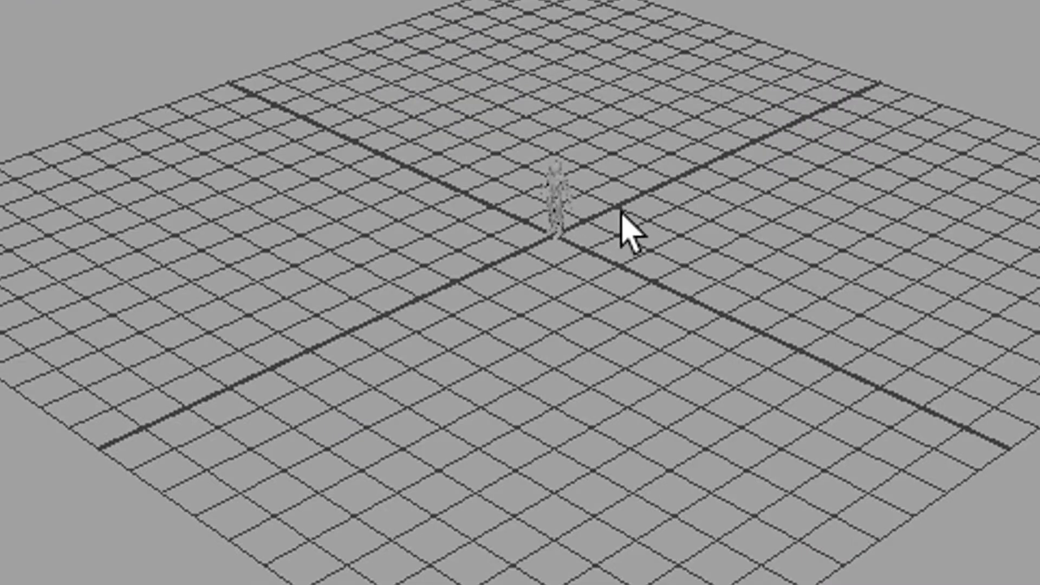
click(541, 216)
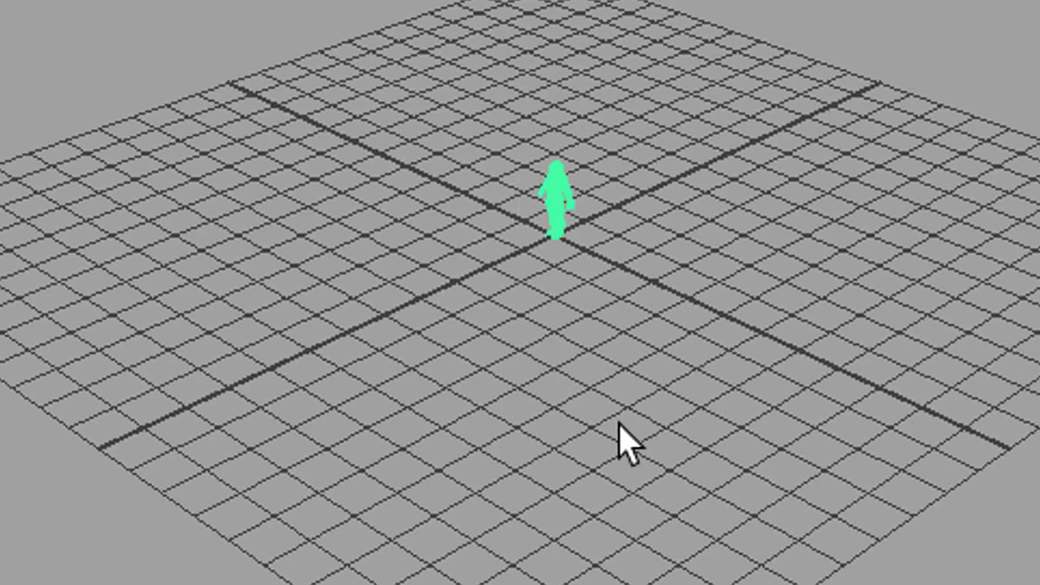
scroll(620, 411, up, 5)
alt+drag(620, 404, 975, 494)
click(711, 507)
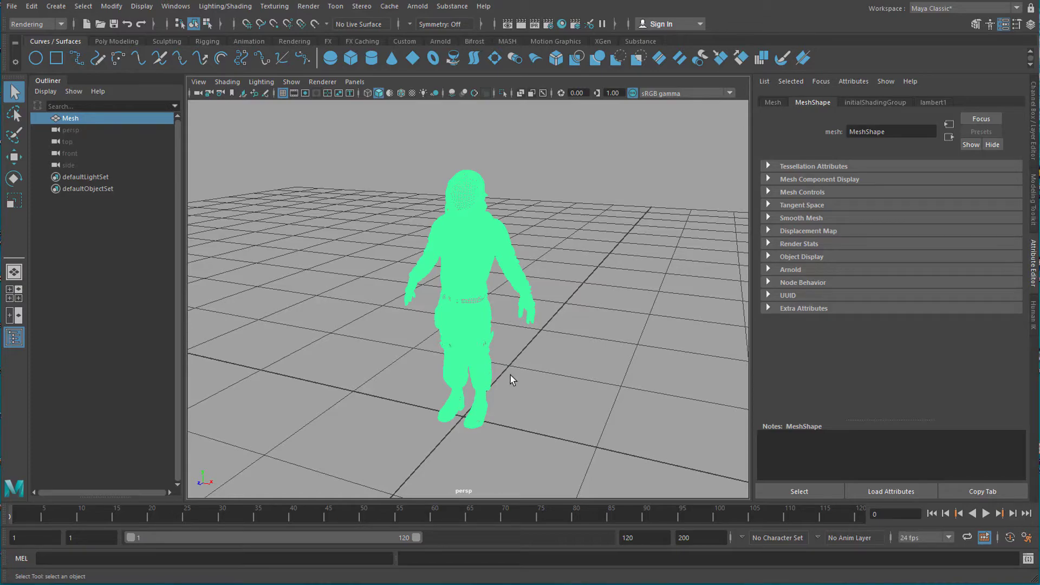
alt+drag(578, 365, 517, 304)
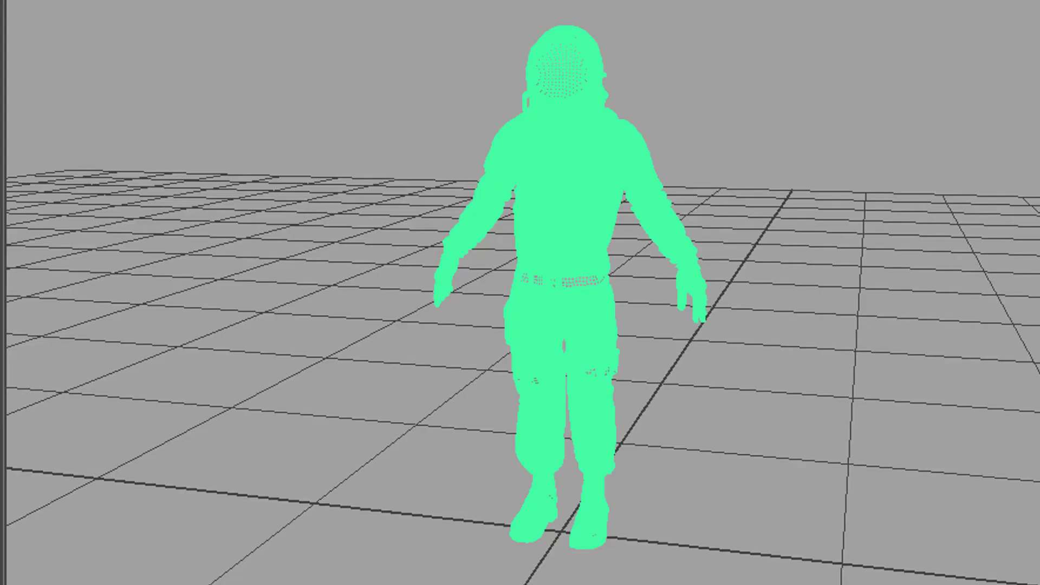
click(67, 319)
alt+drag(67, 318, 603, 315)
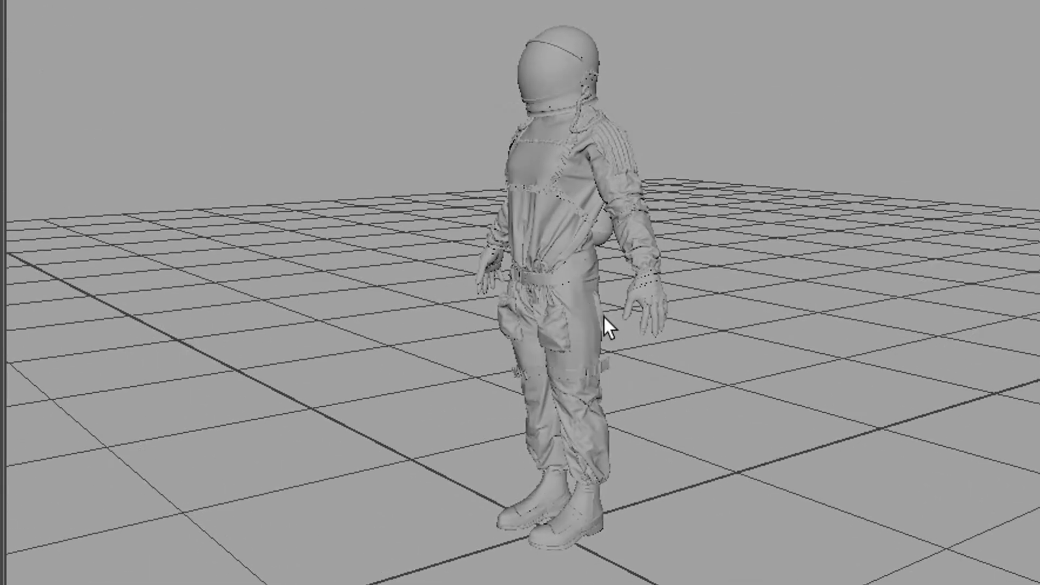
alt+drag(551, 398, 691, 292)
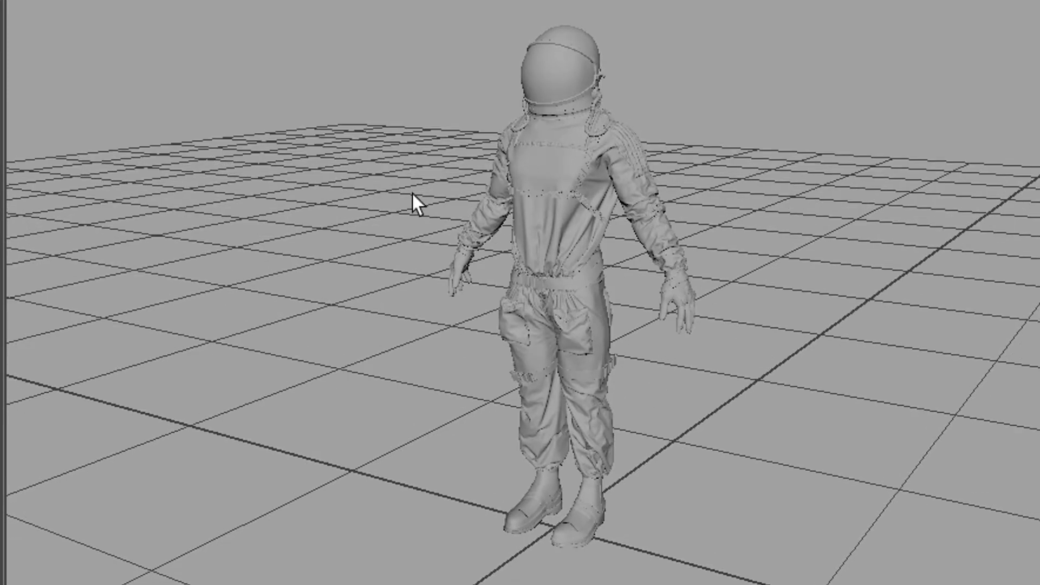
alt+right_drag(528, 252, 1002, 373)
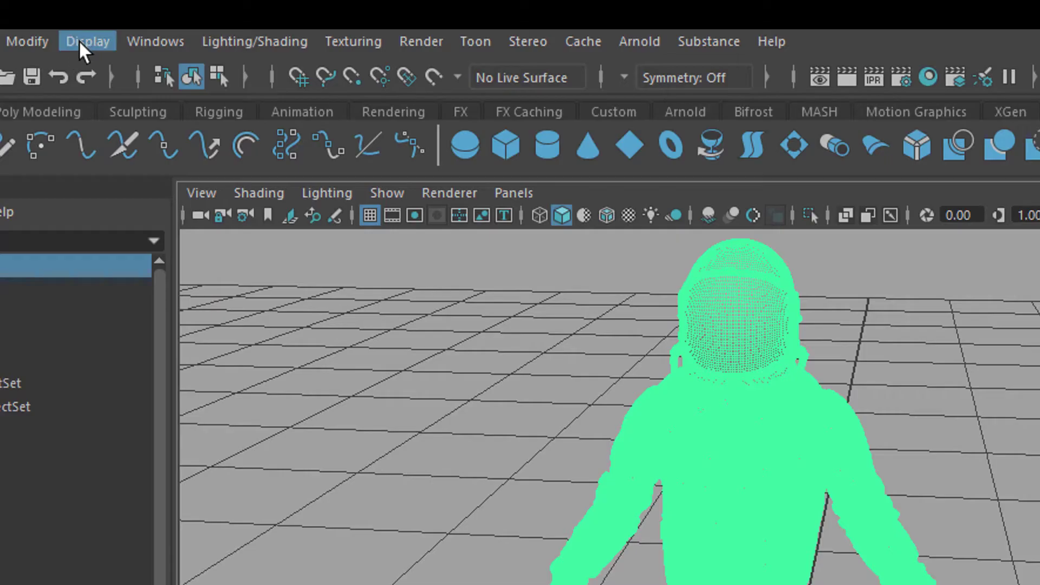
- Enable the Poly Count heads-up display to show the astronaut's polygon statistics
click(82, 40)
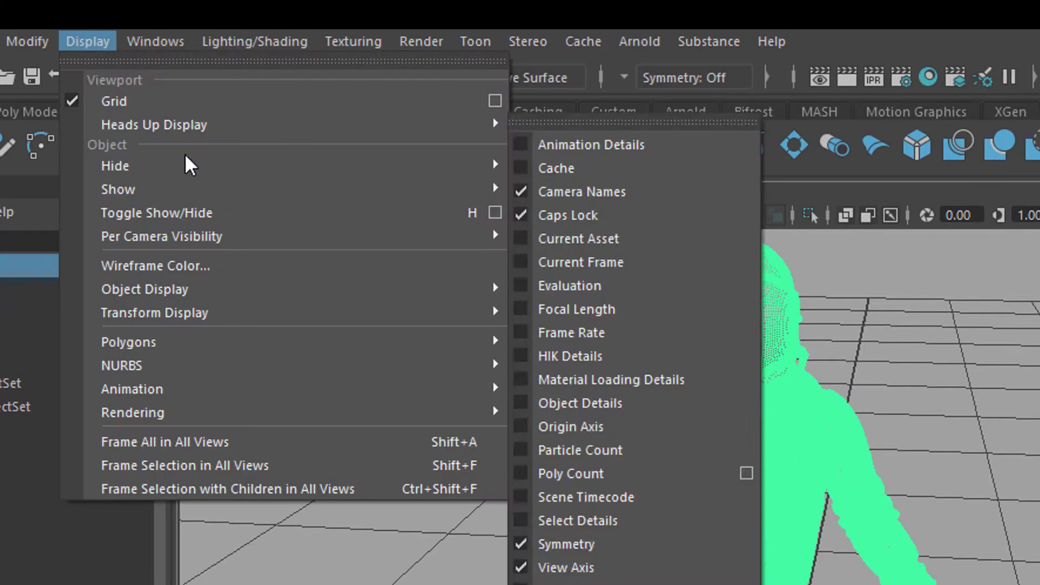
mouse_move(191, 132)
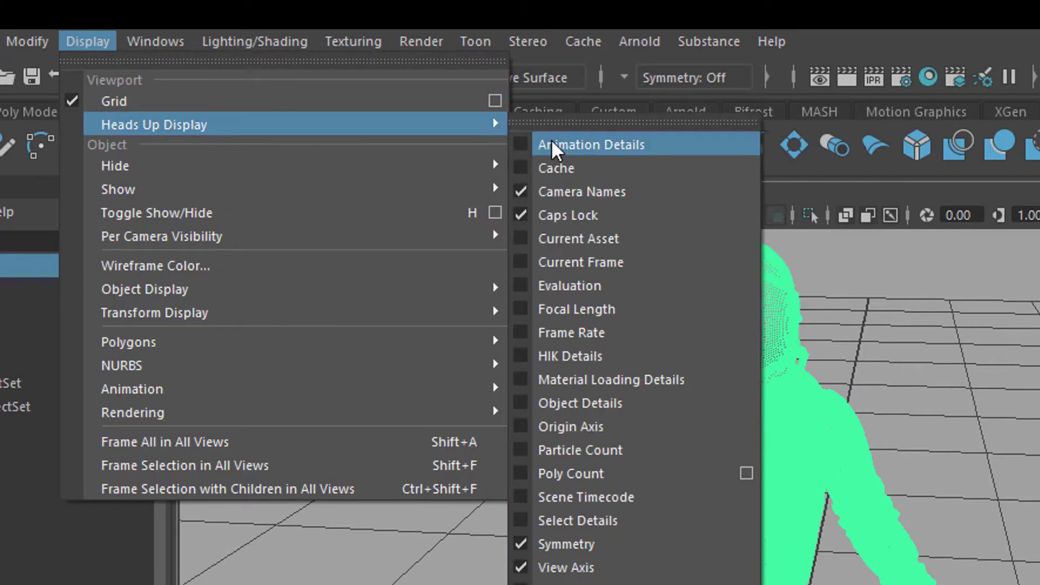
click(572, 474)
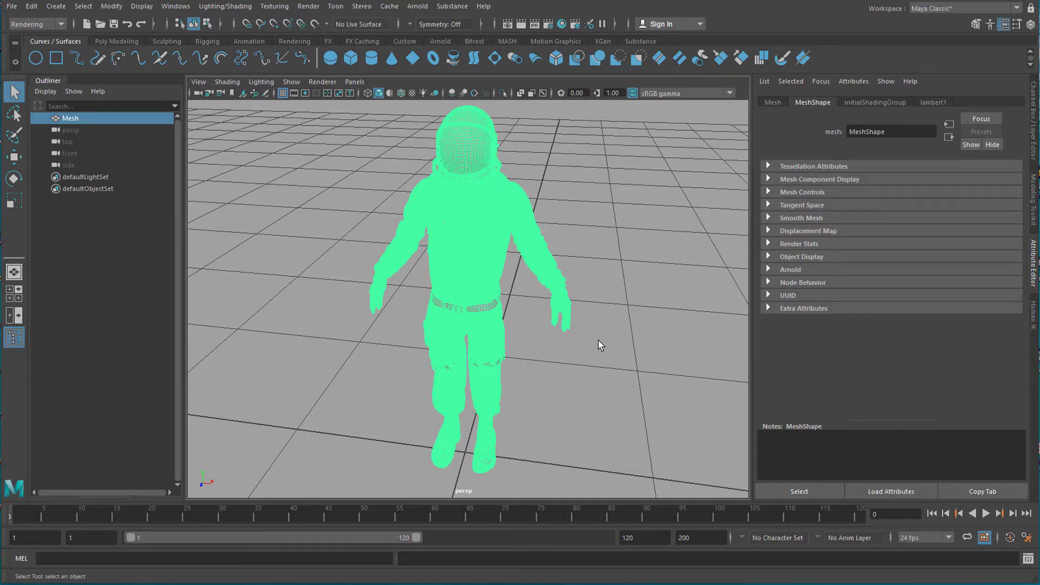
mouse_move(591, 345)
alt+mouse_down()
mouse_move(584, 320)
mouse_move(573, 341)
alt+mouse_up()
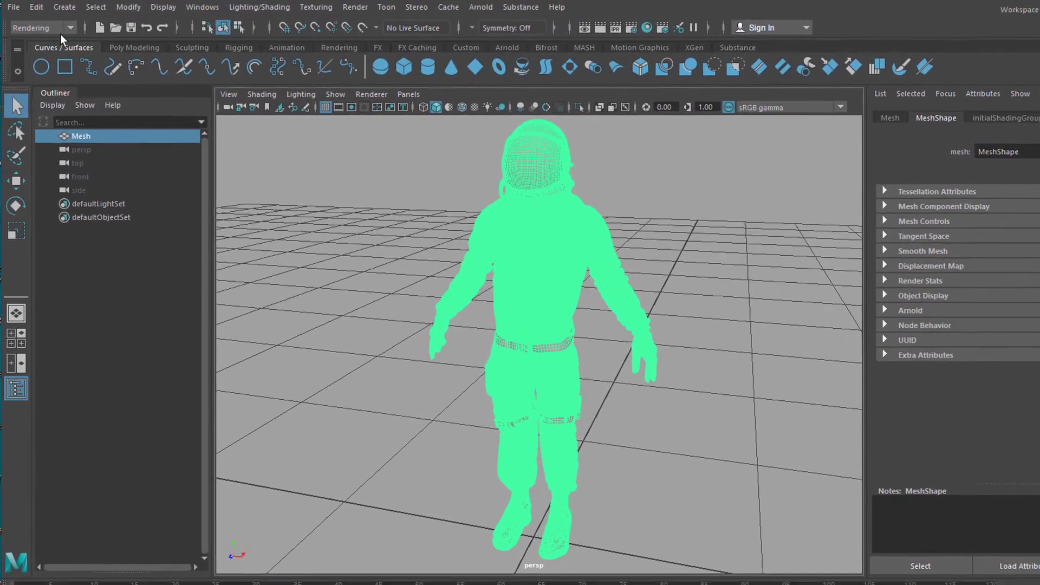
- Switch to the Rigging menu set and open Skeleton > Quick Rig in One-Click mode
click(69, 28)
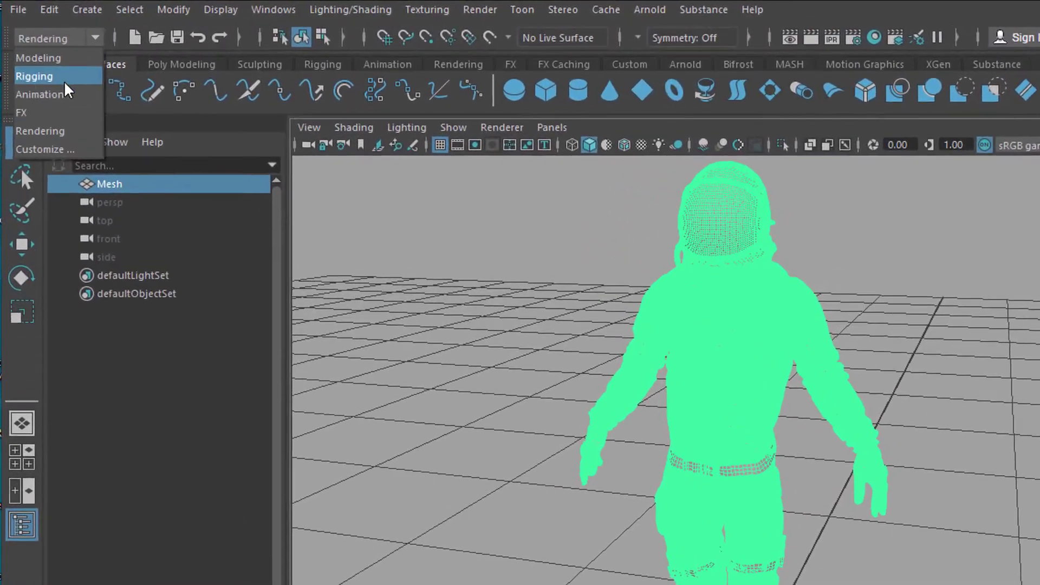
click(25, 53)
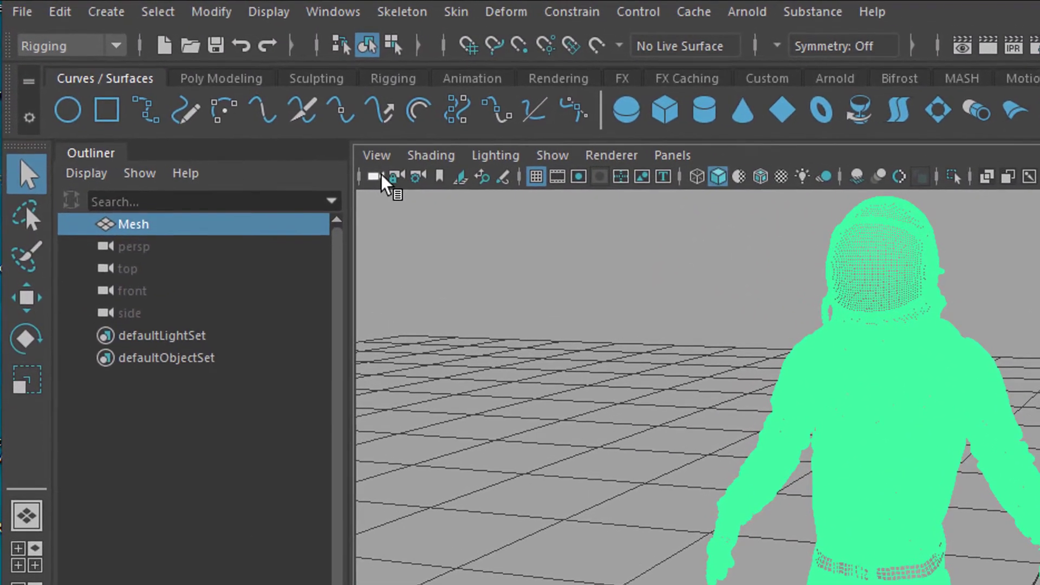
click(405, 12)
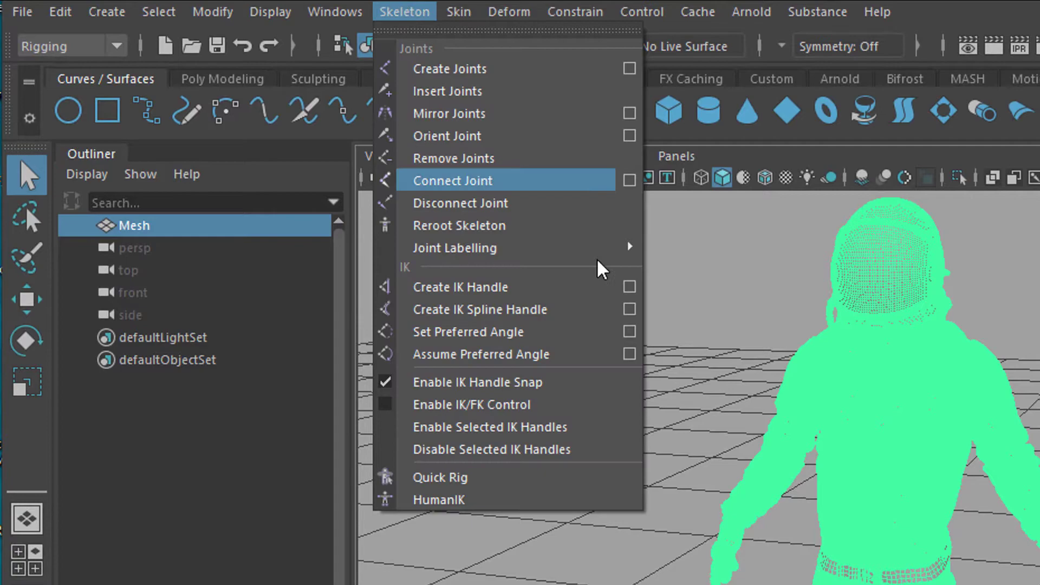
click(540, 479)
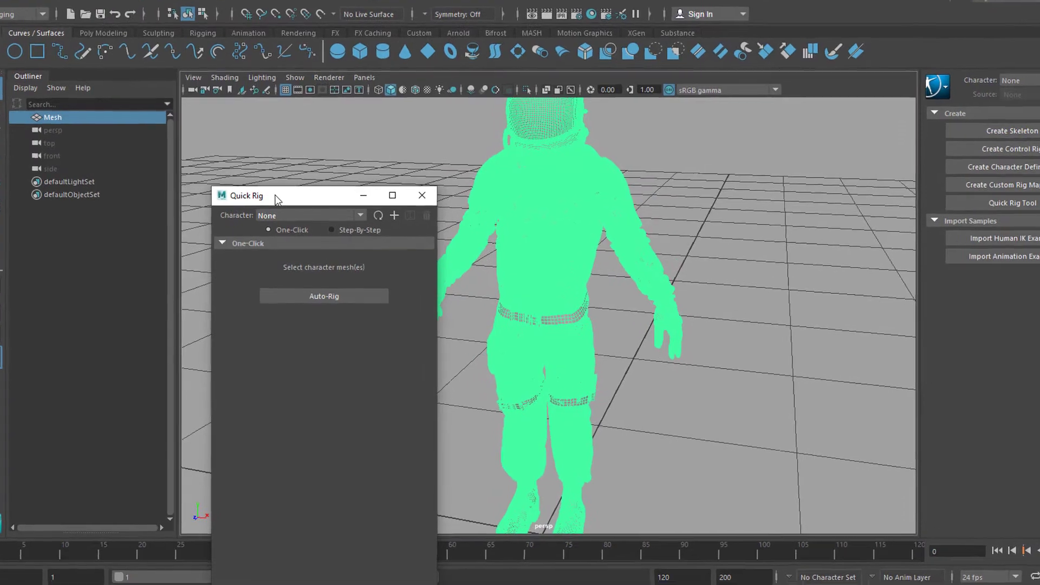
drag(276, 200, 301, 111)
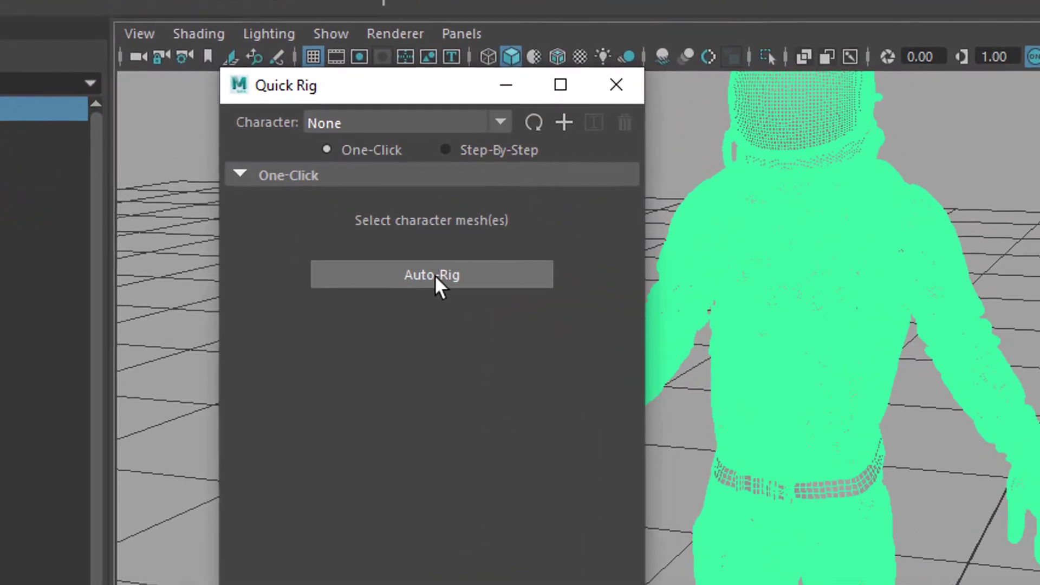
- Run One-Click Auto-Rig on the astronaut mesh to build QuickRigCharacter
click(436, 276)
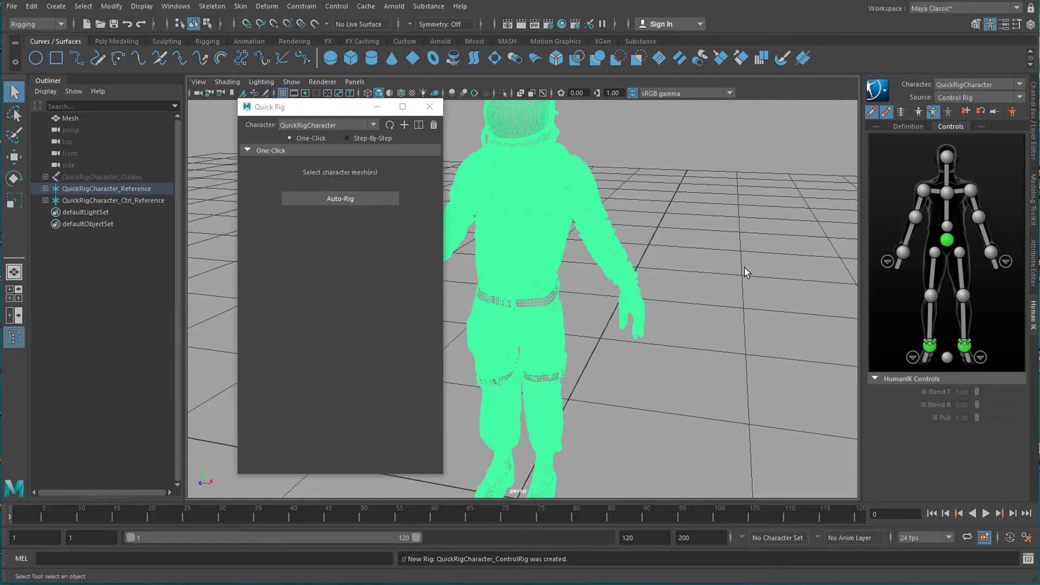
- Test the rig by moving the hips control, then make QuickRigCharacter the active HumanIK character
click(947, 242)
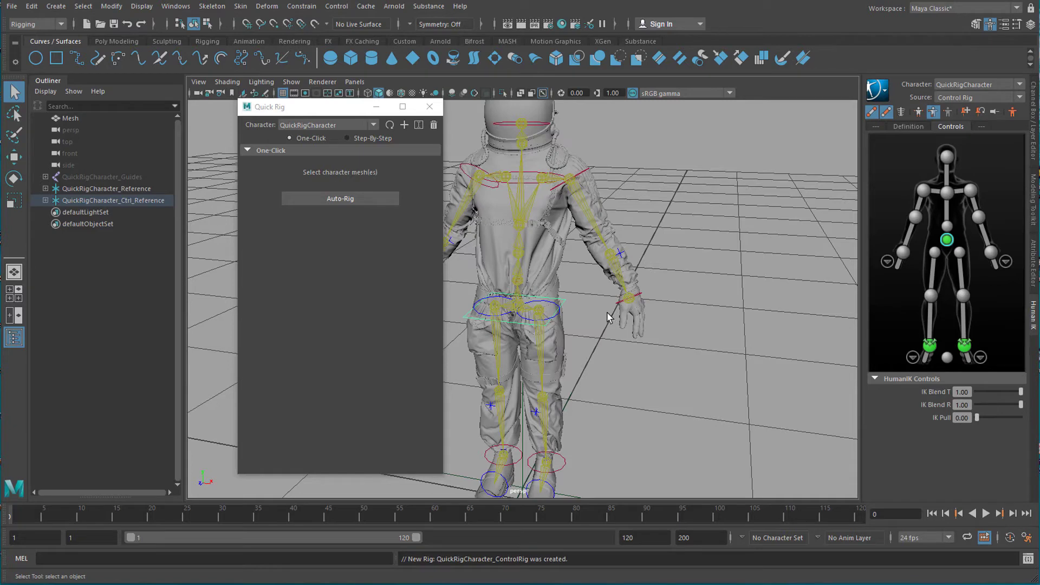
key(w)
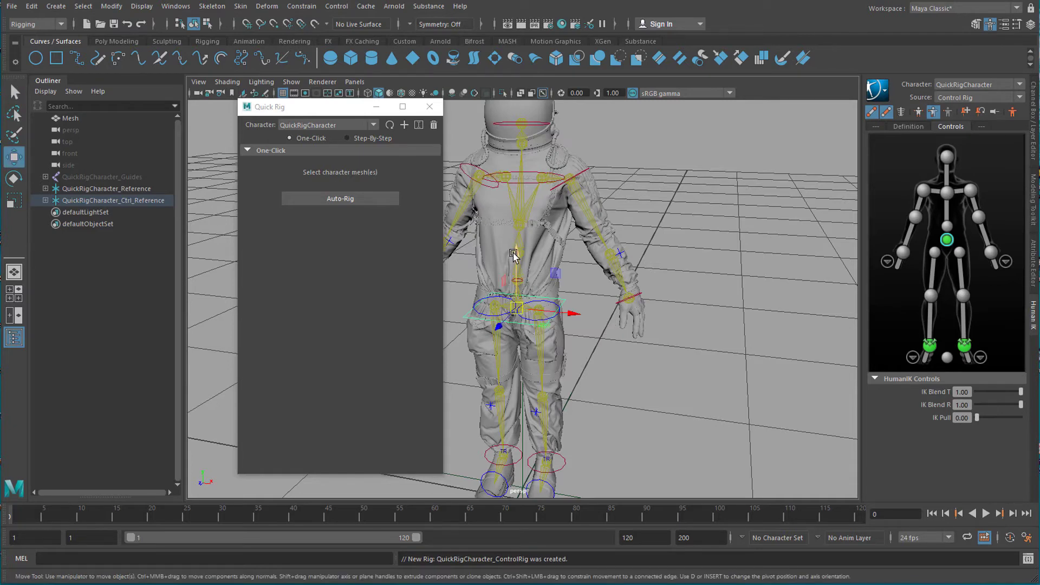
mouse_move(514, 255)
mouse_down()
mouse_move(516, 295)
mouse_move(519, 264)
mouse_up()
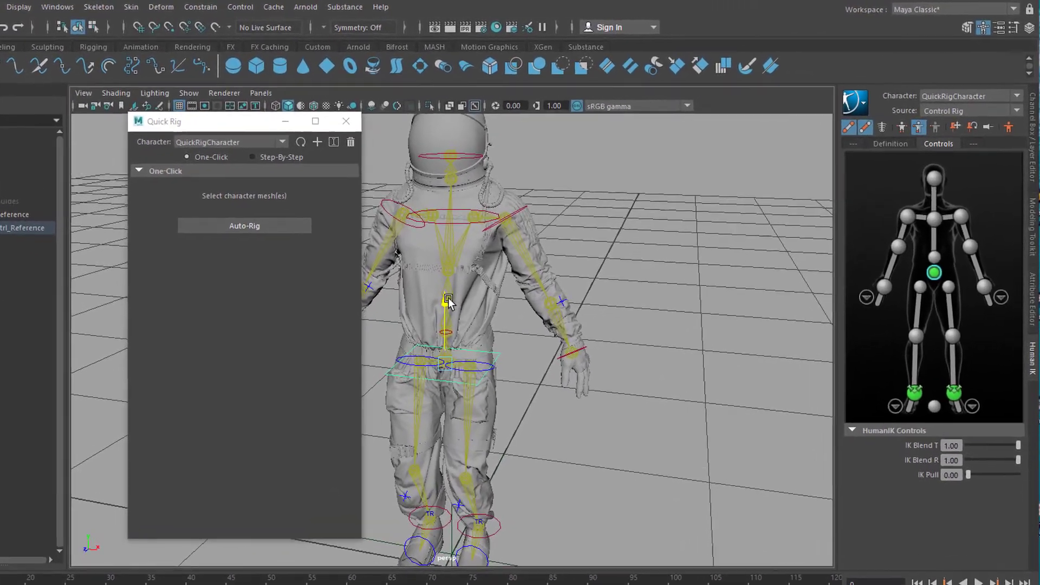
drag(448, 301, 447, 298)
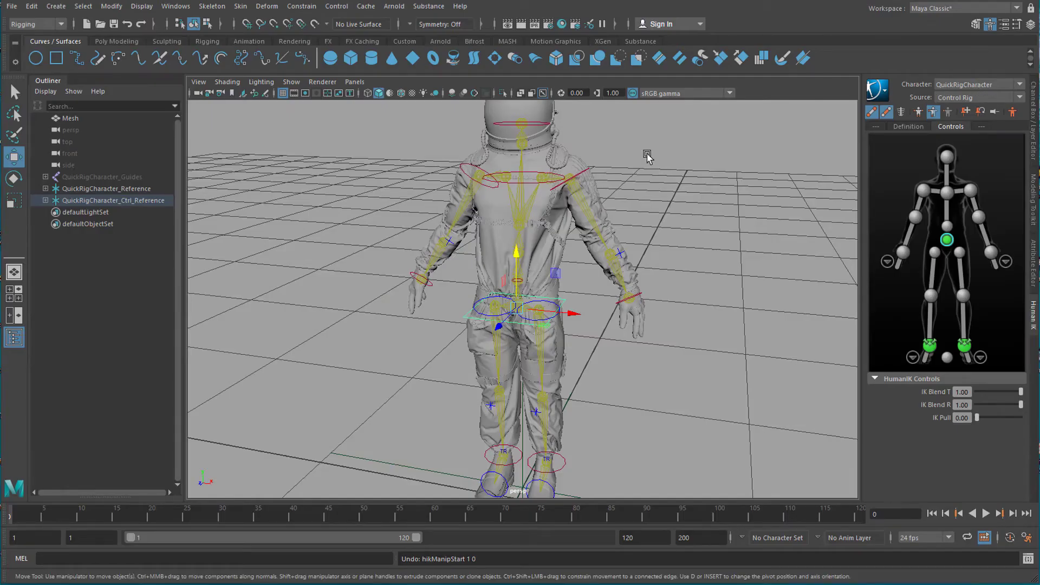
click(1019, 85)
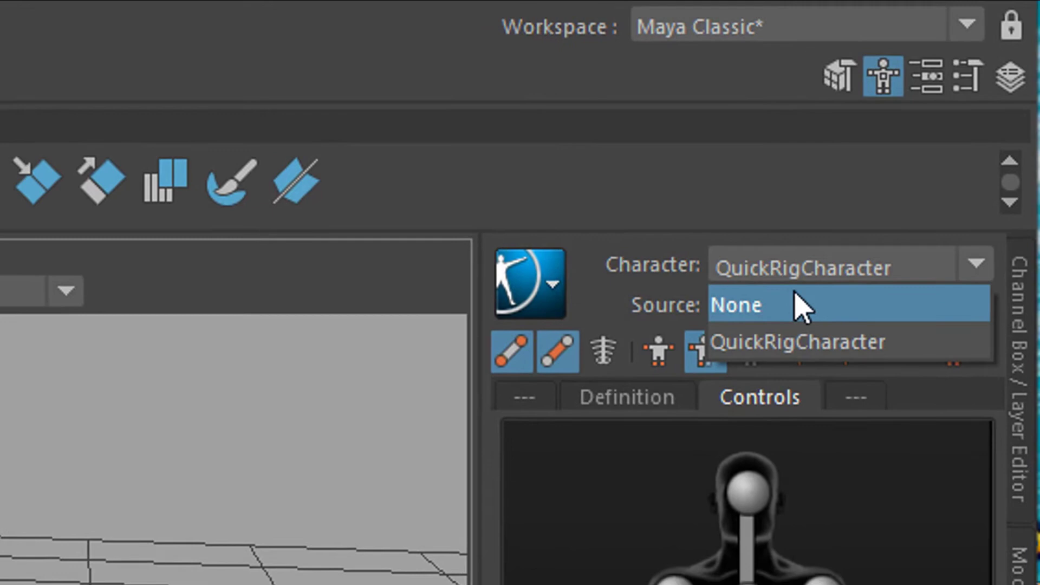
click(833, 341)
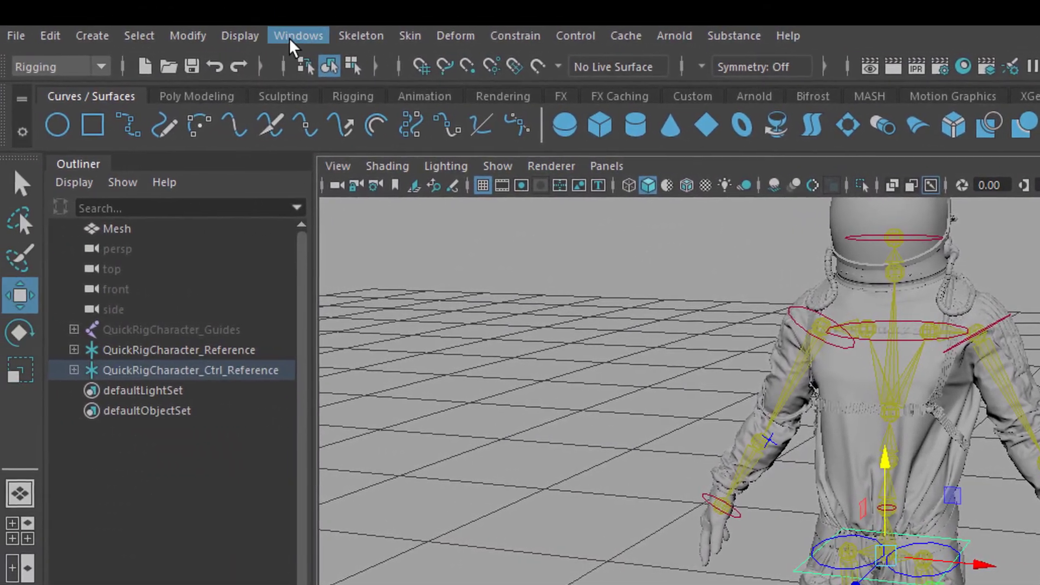
- Open the Content Browser from Windows > General Editors
click(207, 33)
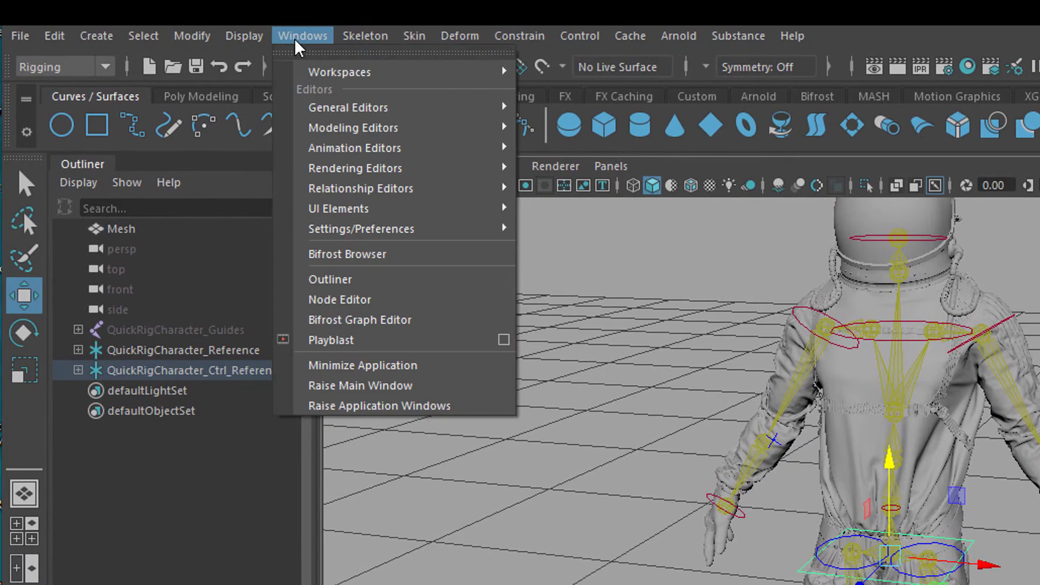
mouse_move(322, 124)
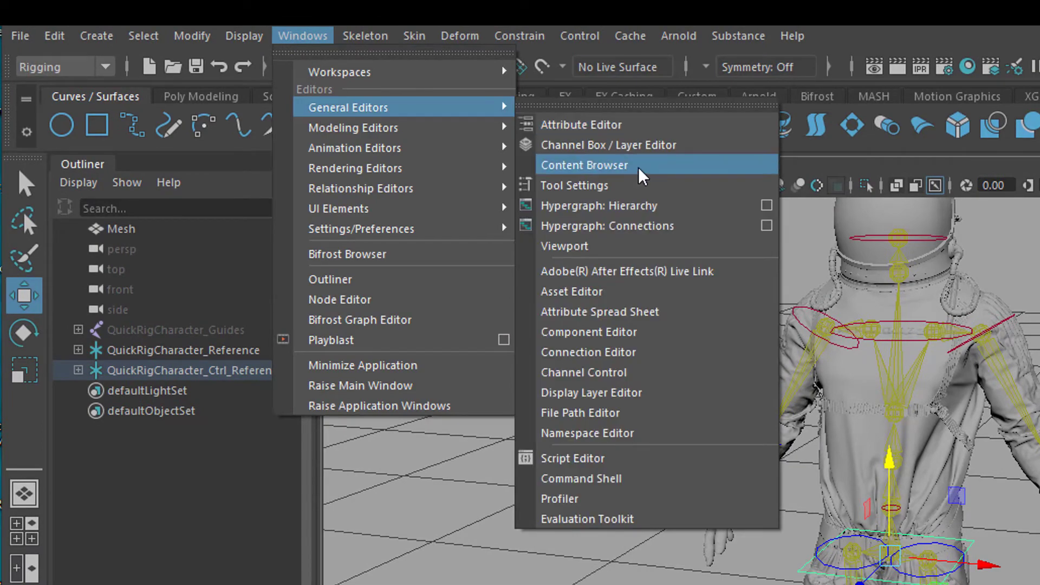
click(577, 166)
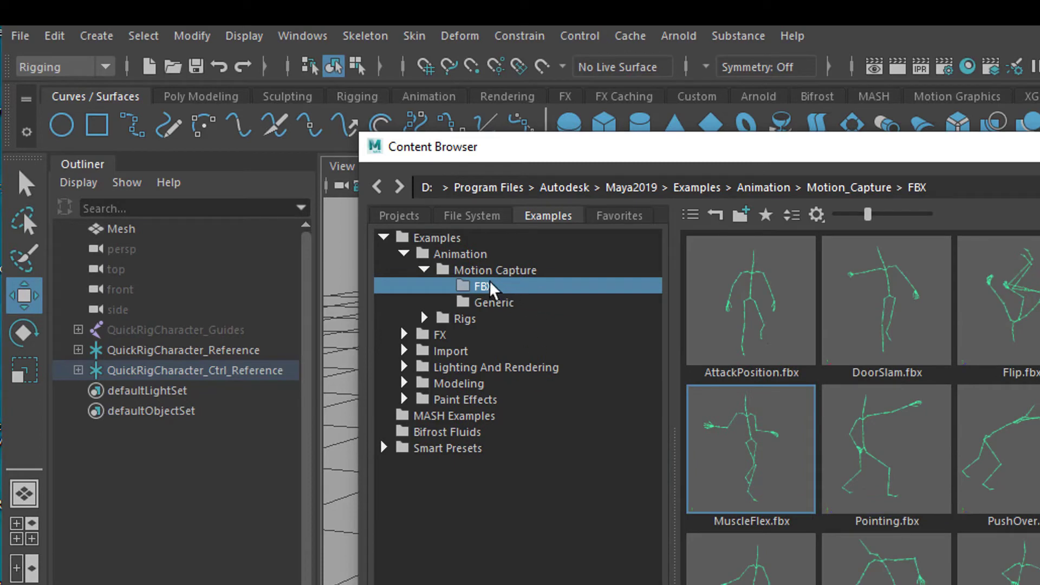
- Navigate the Examples tree to Animation > Motion Capture to reach the FBX clips
click(404, 254)
click(383, 238)
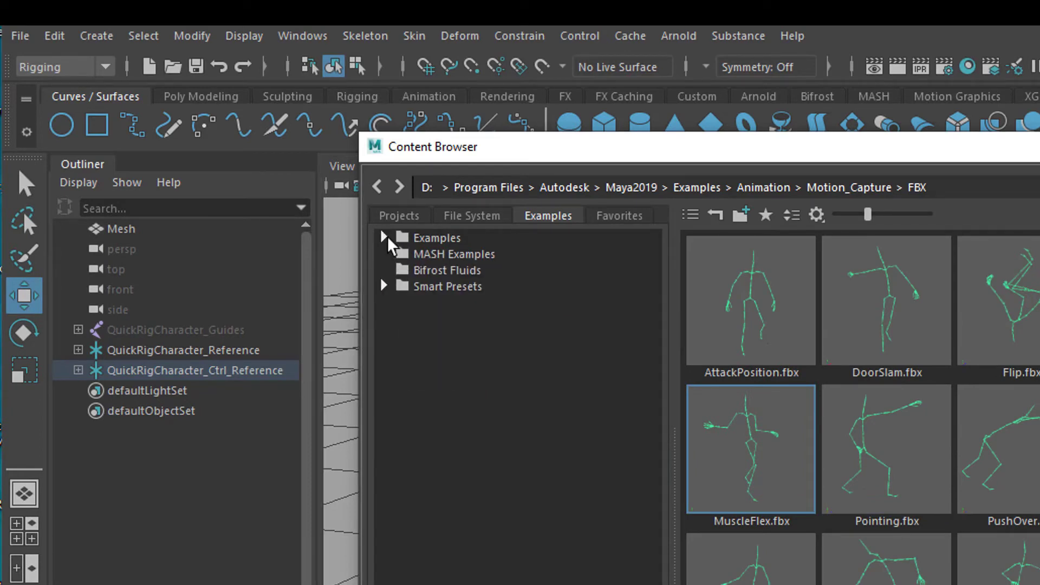
click(384, 238)
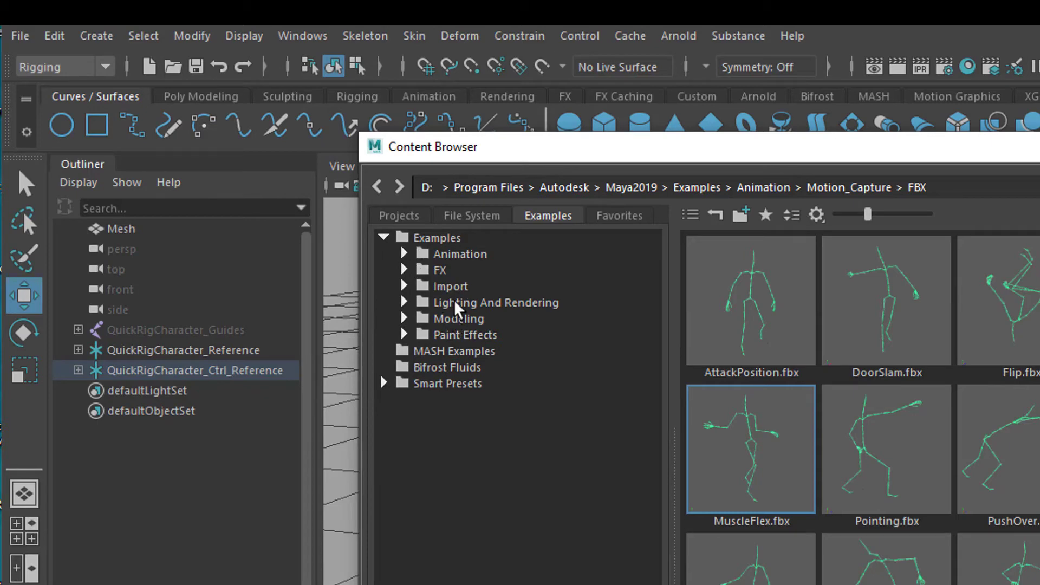
click(404, 256)
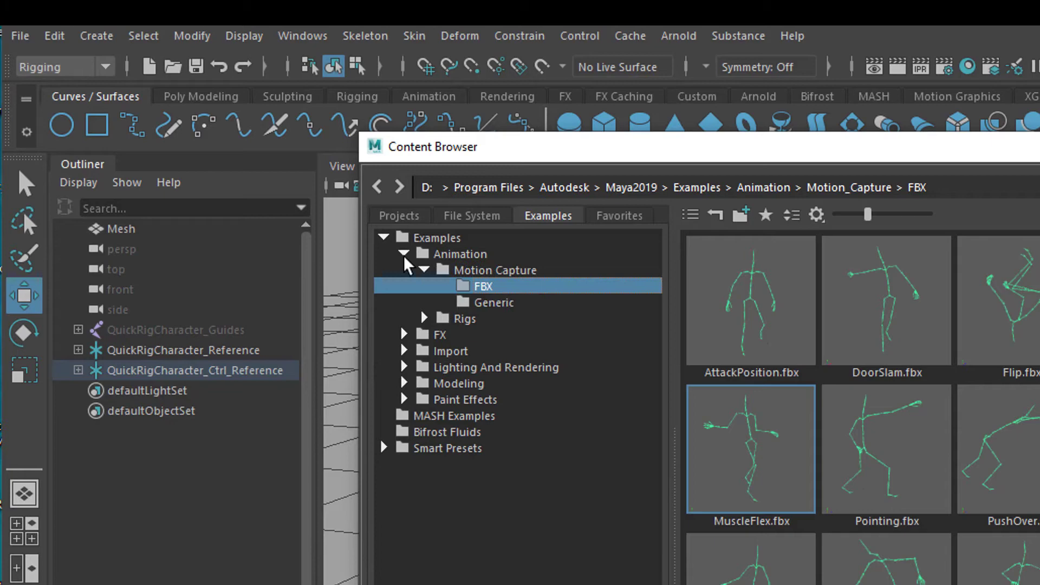
double_click(506, 270)
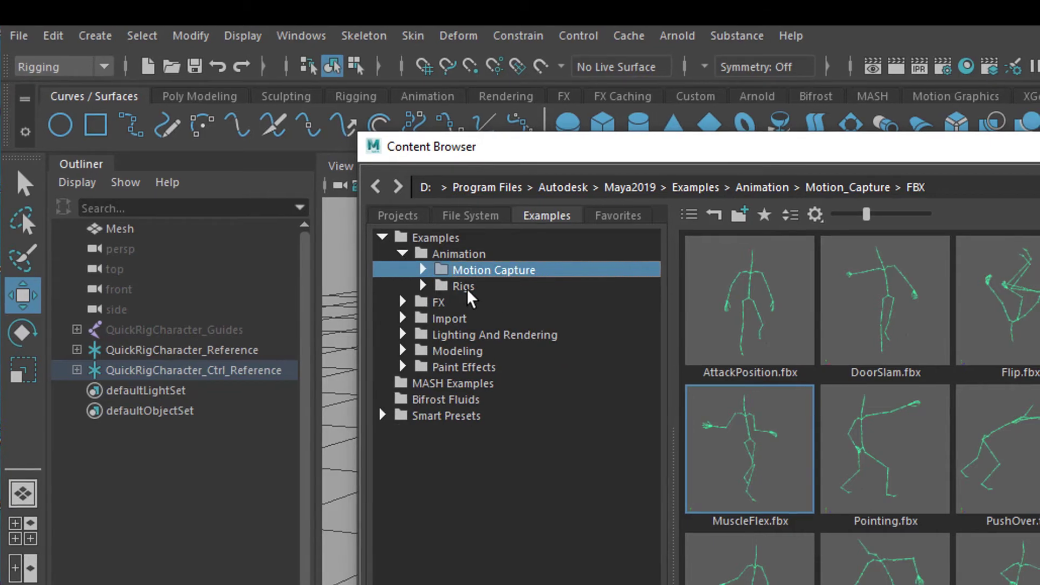
click(425, 269)
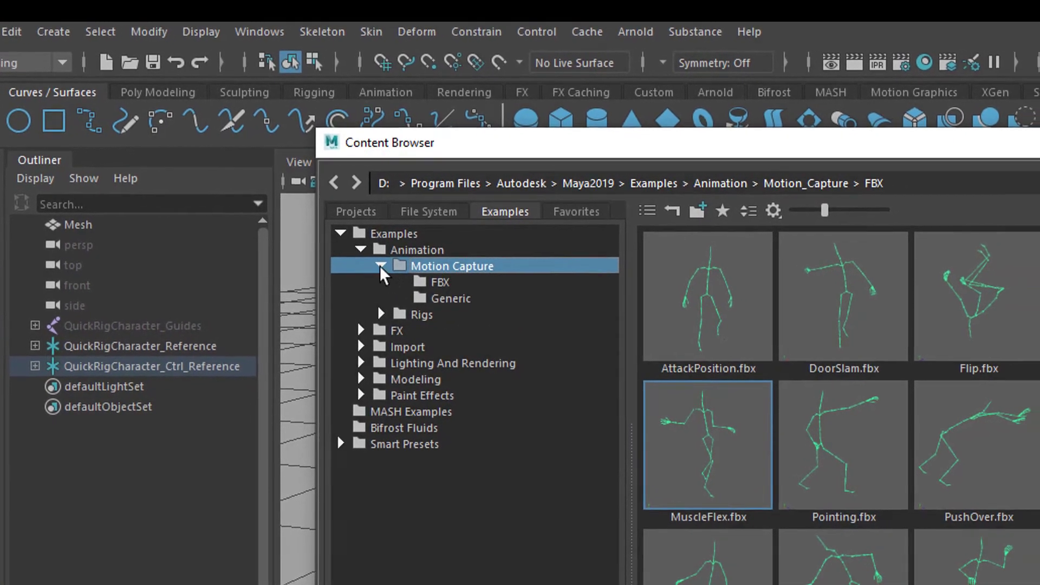
click(409, 269)
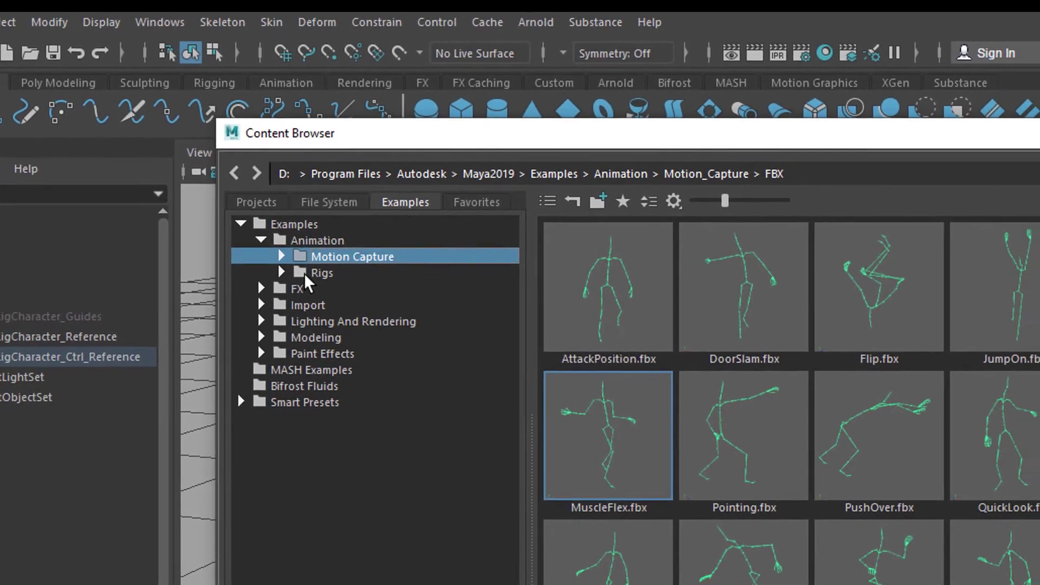
- Look through the Rigs folder, then return to Motion Capture > FBX to list QuickLook.fbx
double_click(380, 279)
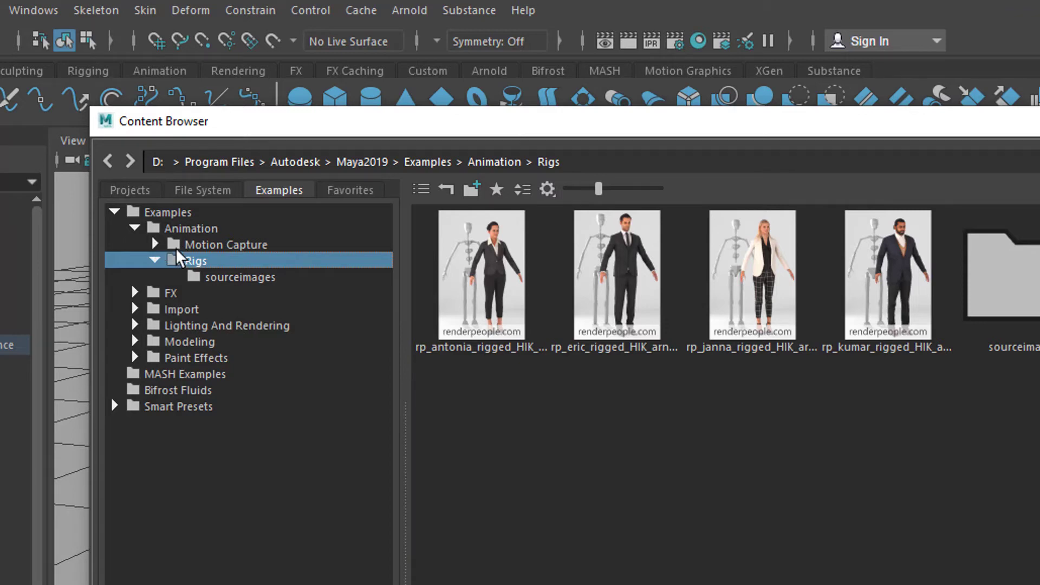
double_click(175, 245)
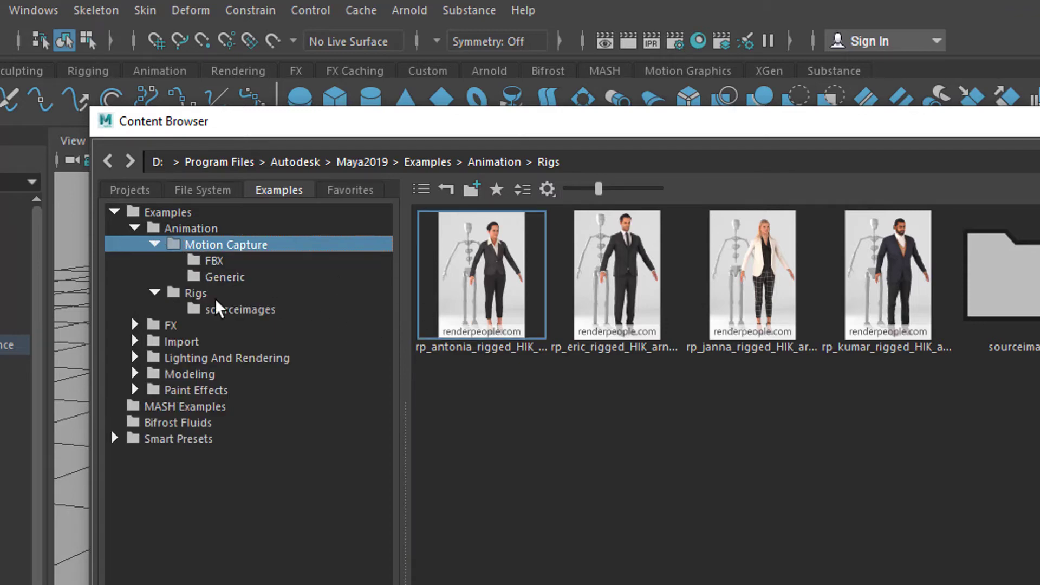
click(212, 261)
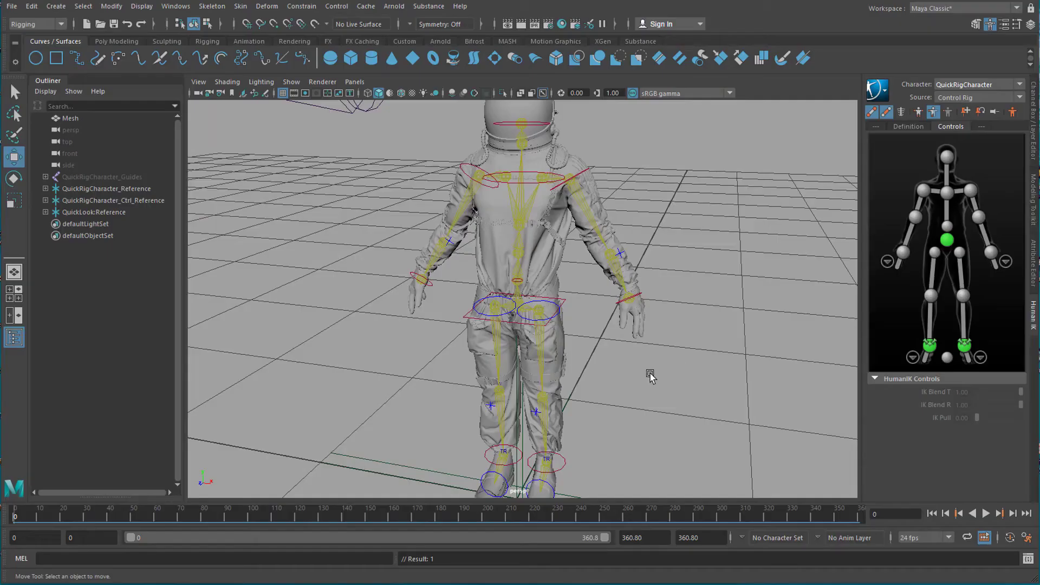
key(a)
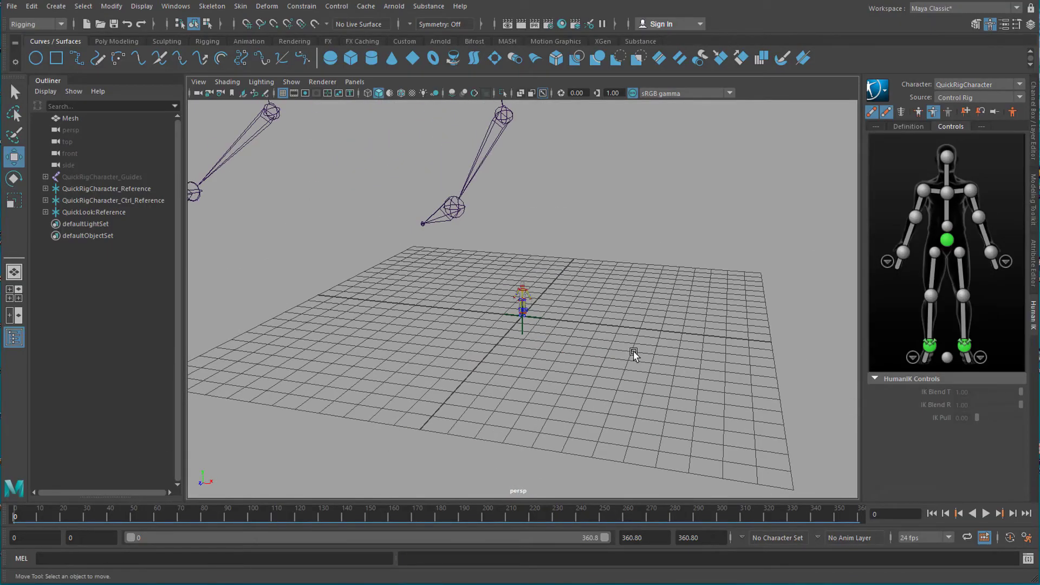
scroll(534, 354, up, 6)
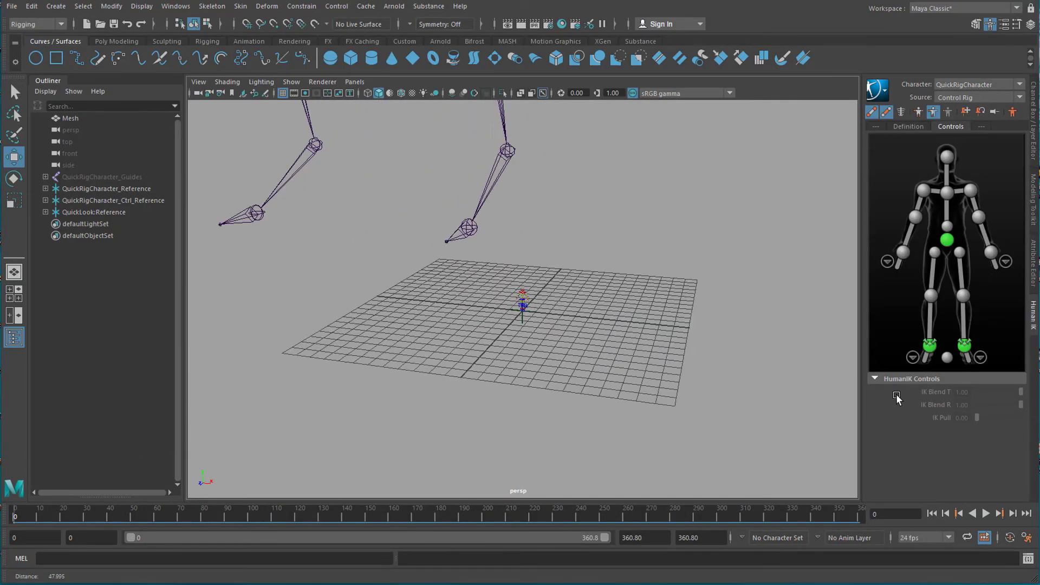
alt+drag(467, 250, 618, 308)
alt+right_drag(617, 308, 547, 298)
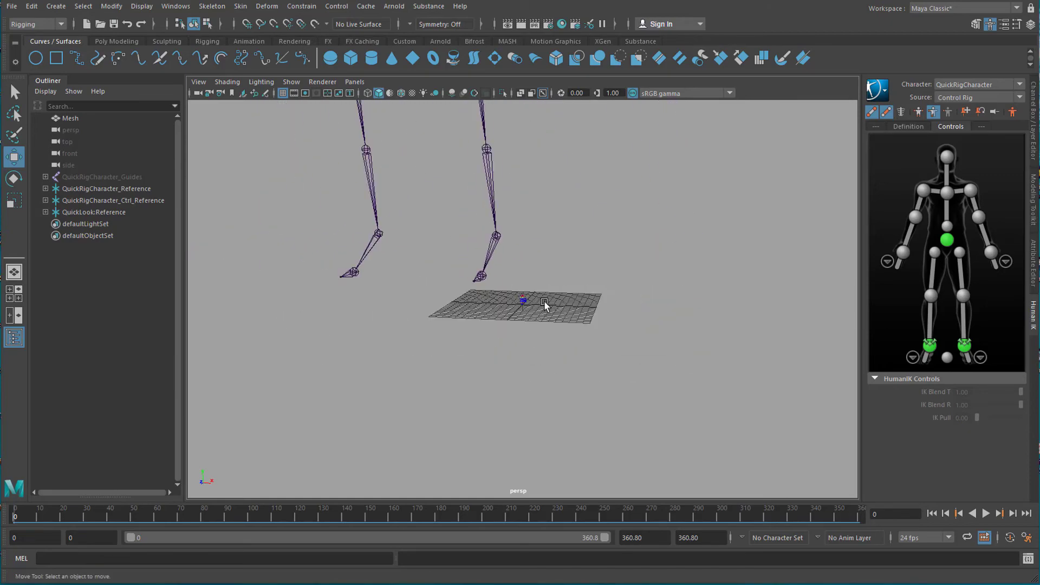
alt+drag(547, 298, 546, 330)
scroll(787, 376, up, 3)
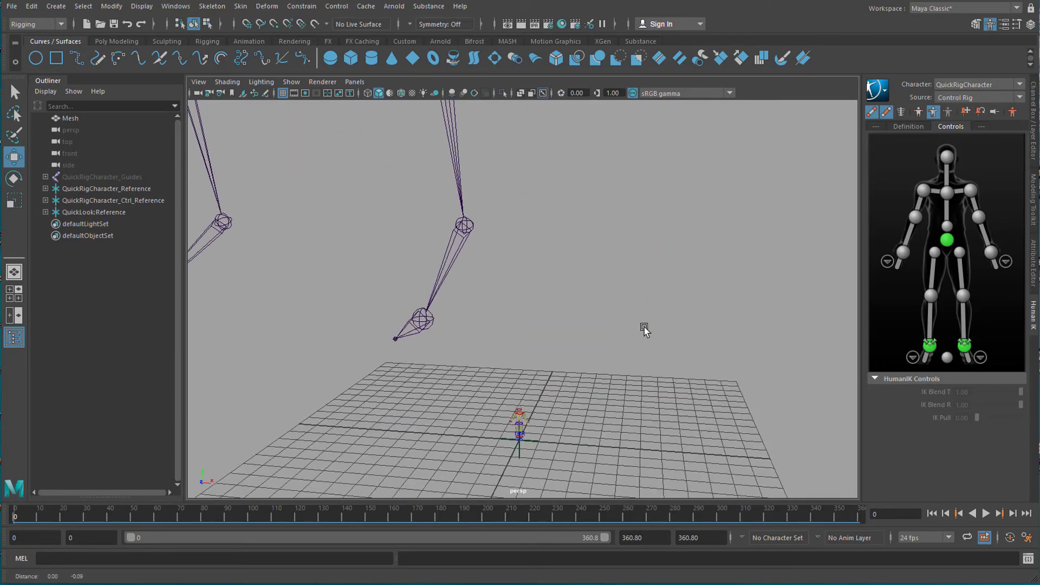
scroll(432, 352, up, 2)
scroll(807, 377, up, 4)
scroll(807, 377, up, 2)
scroll(675, 363, up, 2)
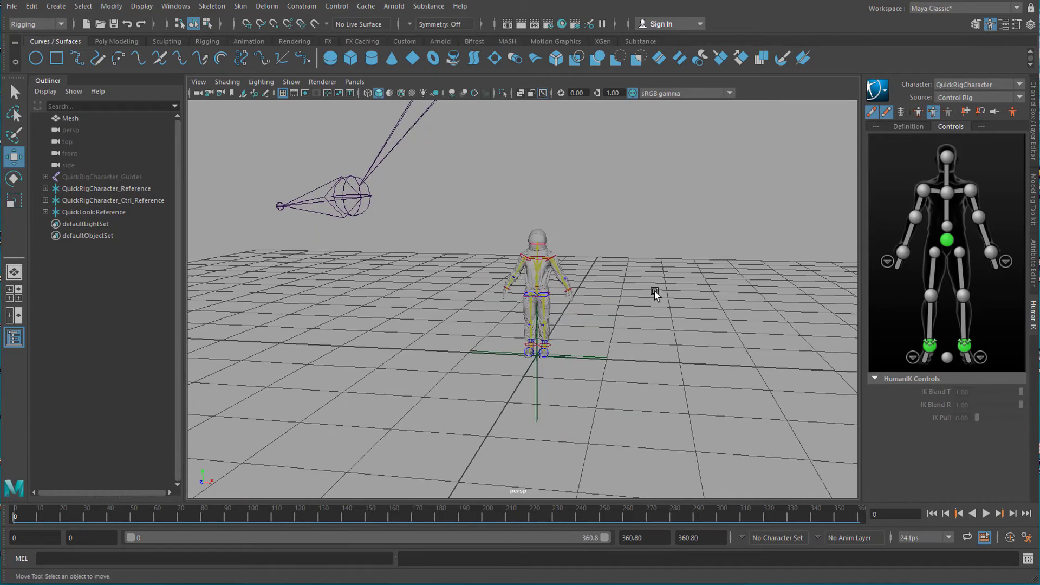
scroll(657, 292, up, 2)
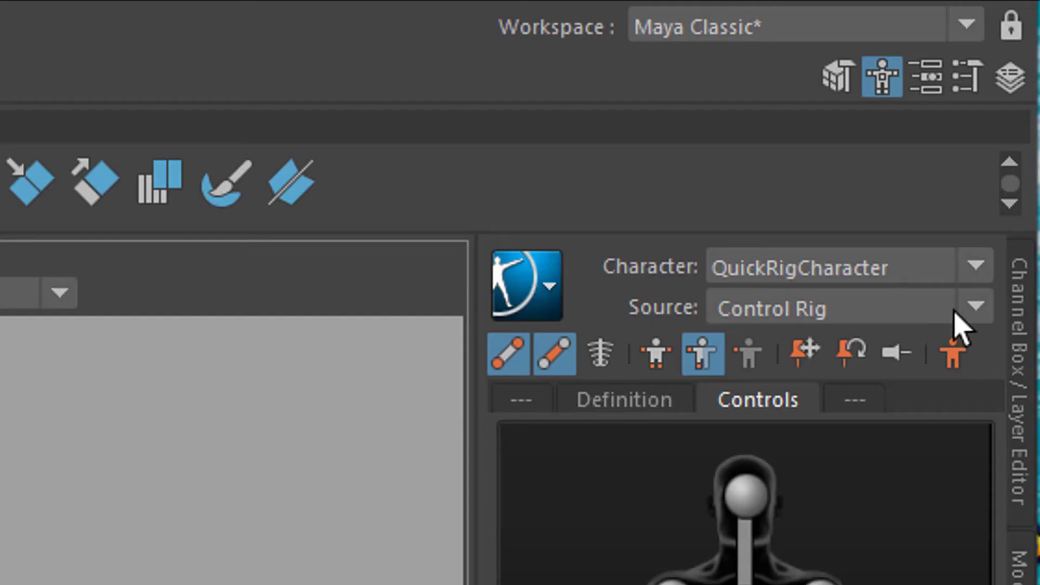
- Set QuickRigCharacter's HumanIK source to QuickLook1, then orbit to inspect the driven astronaut
click(1020, 98)
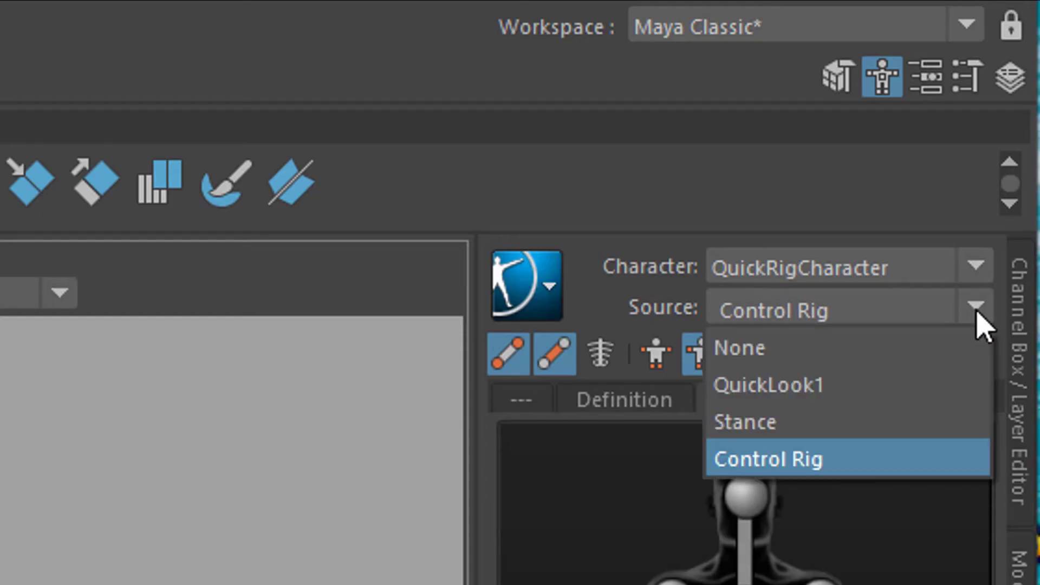
click(897, 383)
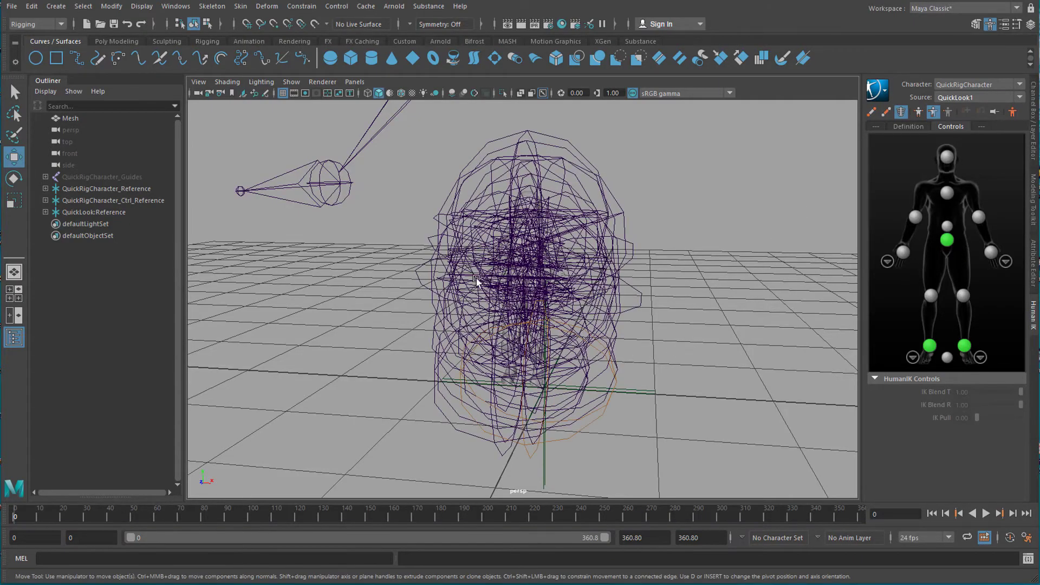
alt+drag(671, 372, 625, 371)
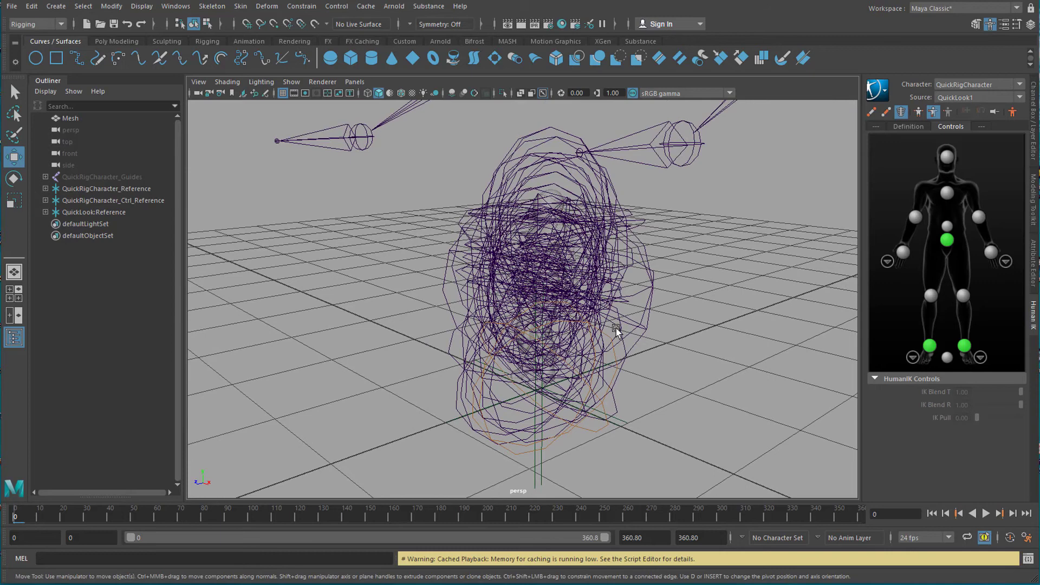
- Hide joints in the viewport so only the astronaut mesh shows
click(291, 83)
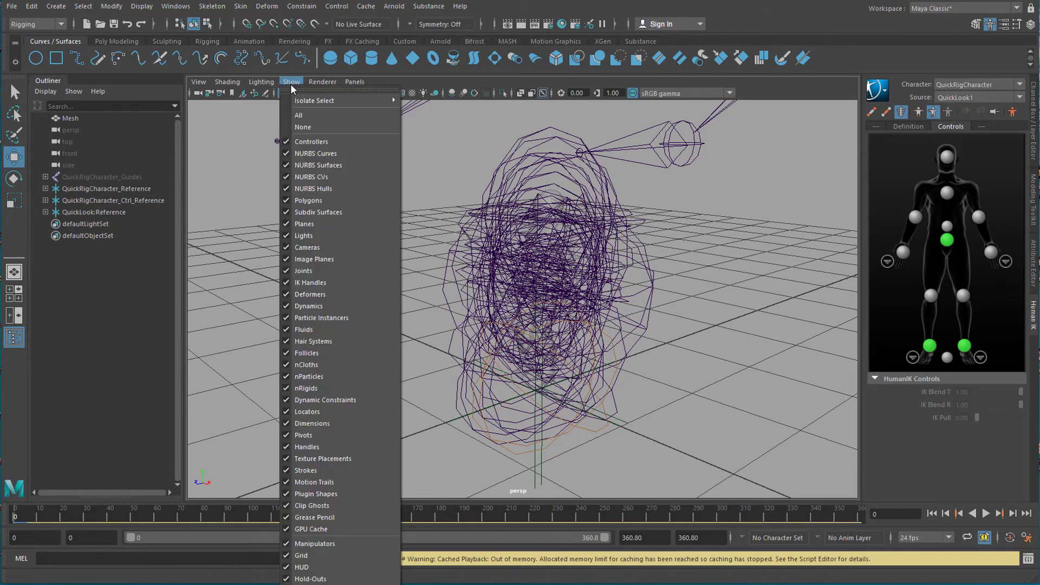
click(301, 271)
alt+drag(632, 339, 594, 339)
- From a close side view, play back the astronaut's QuickLook motion-capture animation
alt+right_drag(595, 339, 666, 378)
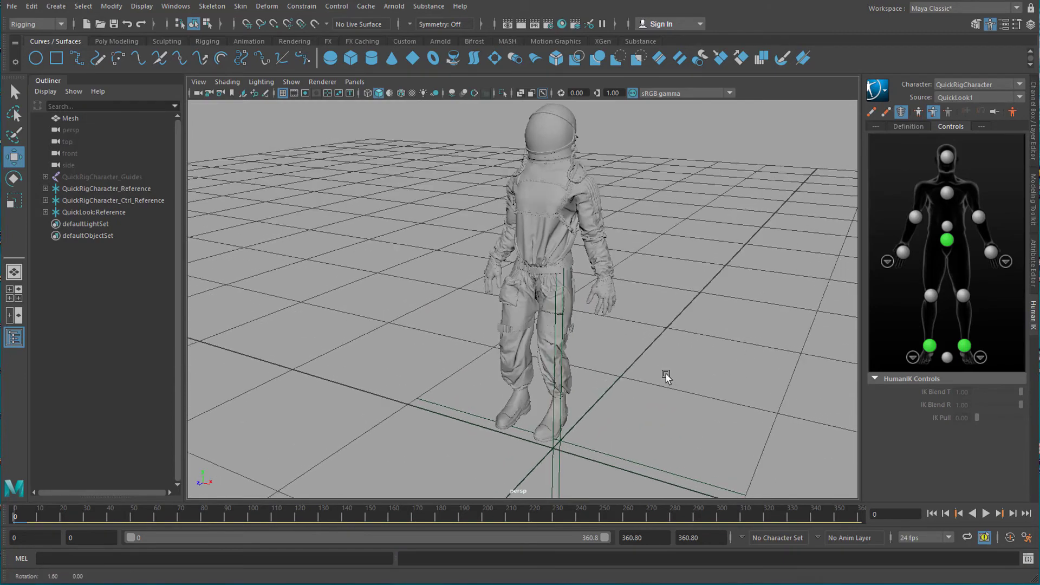
alt+drag(666, 378, 611, 347)
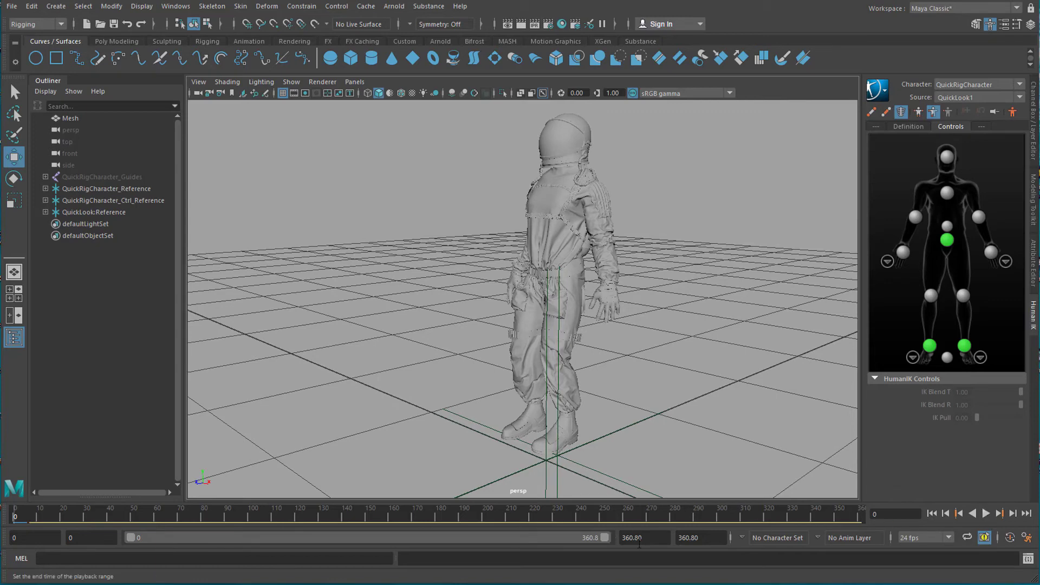
click(985, 514)
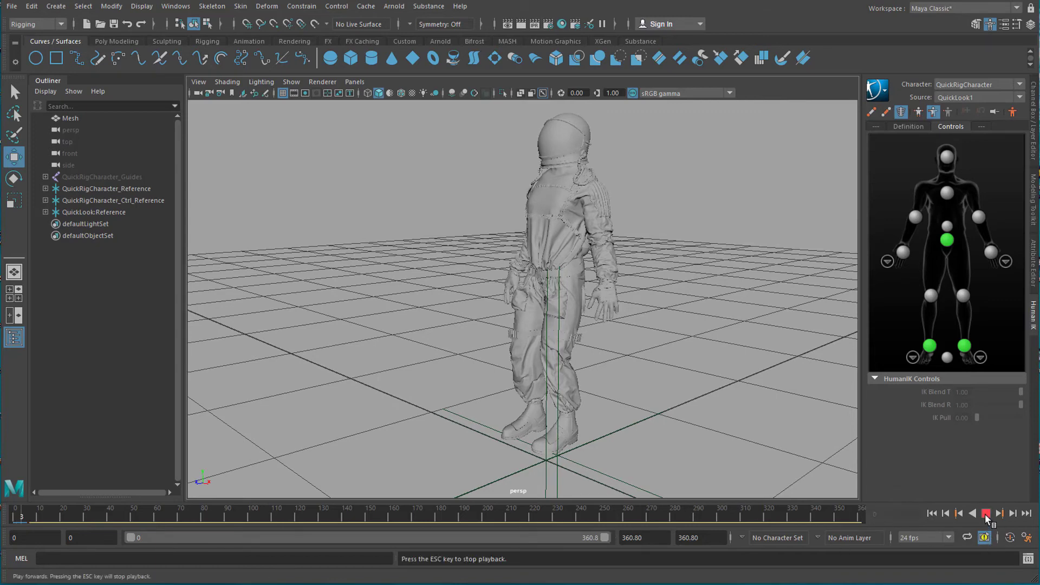